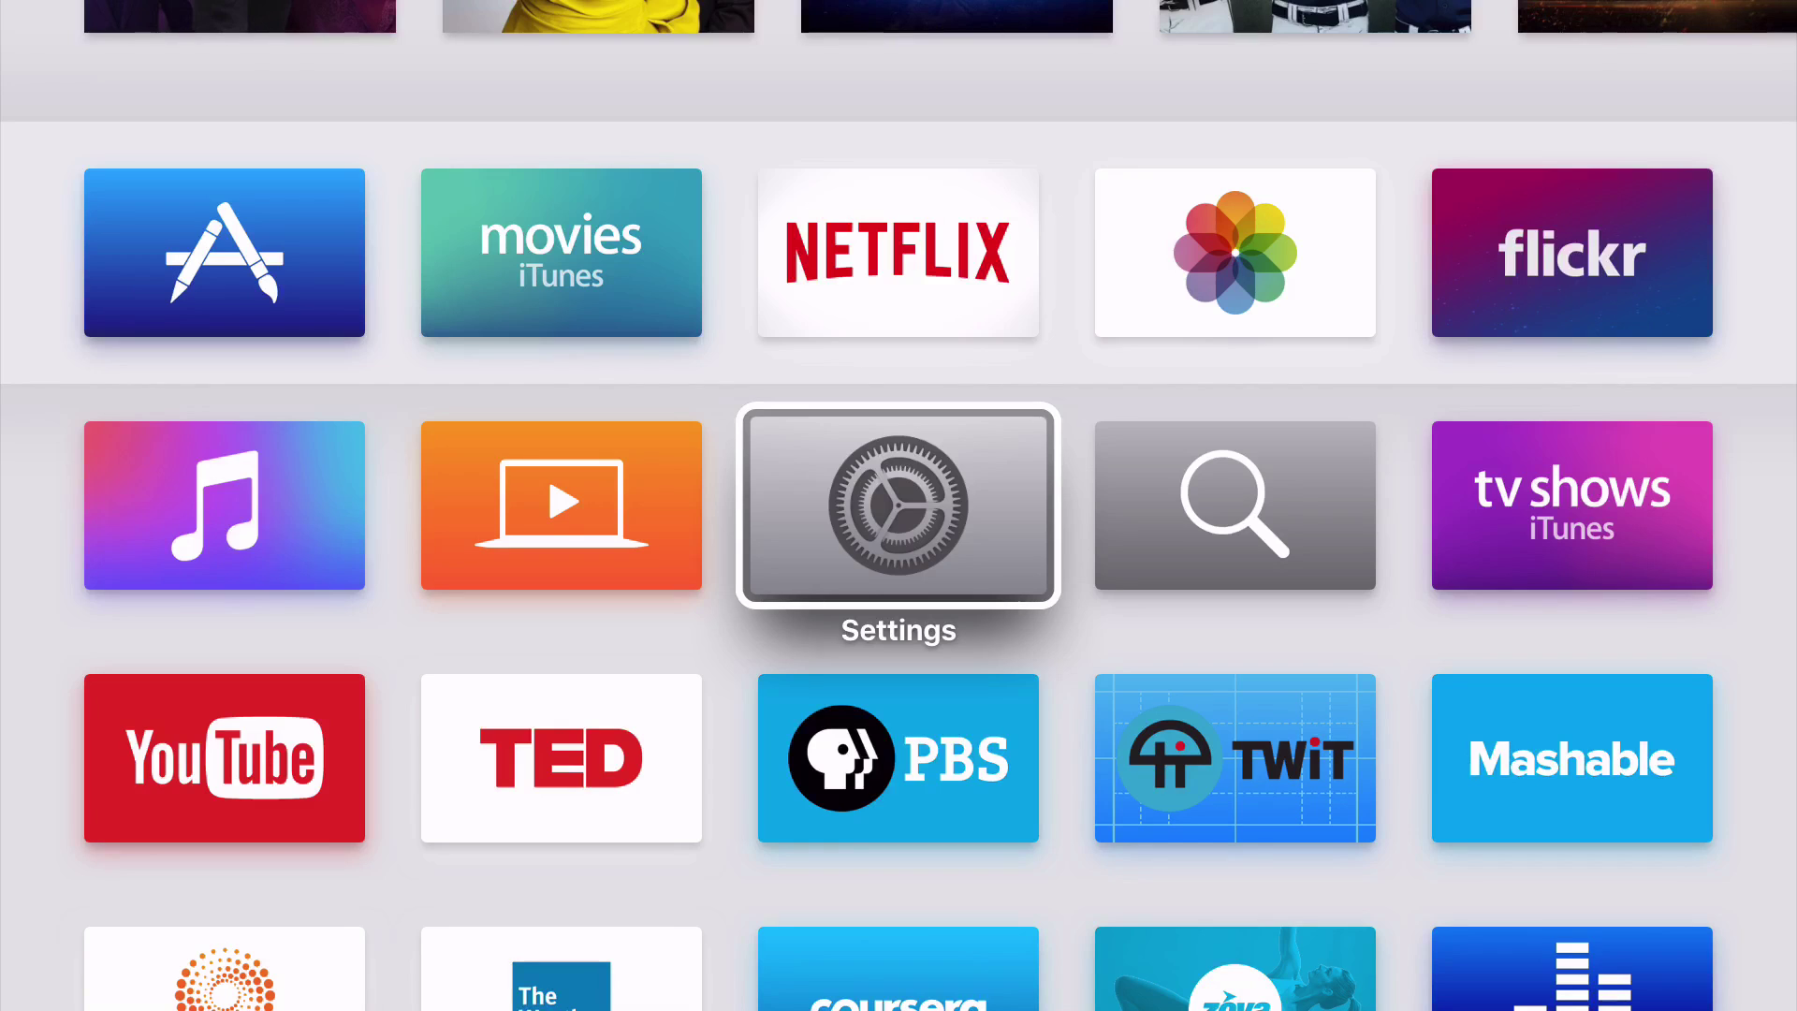
Go to Settings > General > Accessibility and highlight the Zoom option.
key("Return")
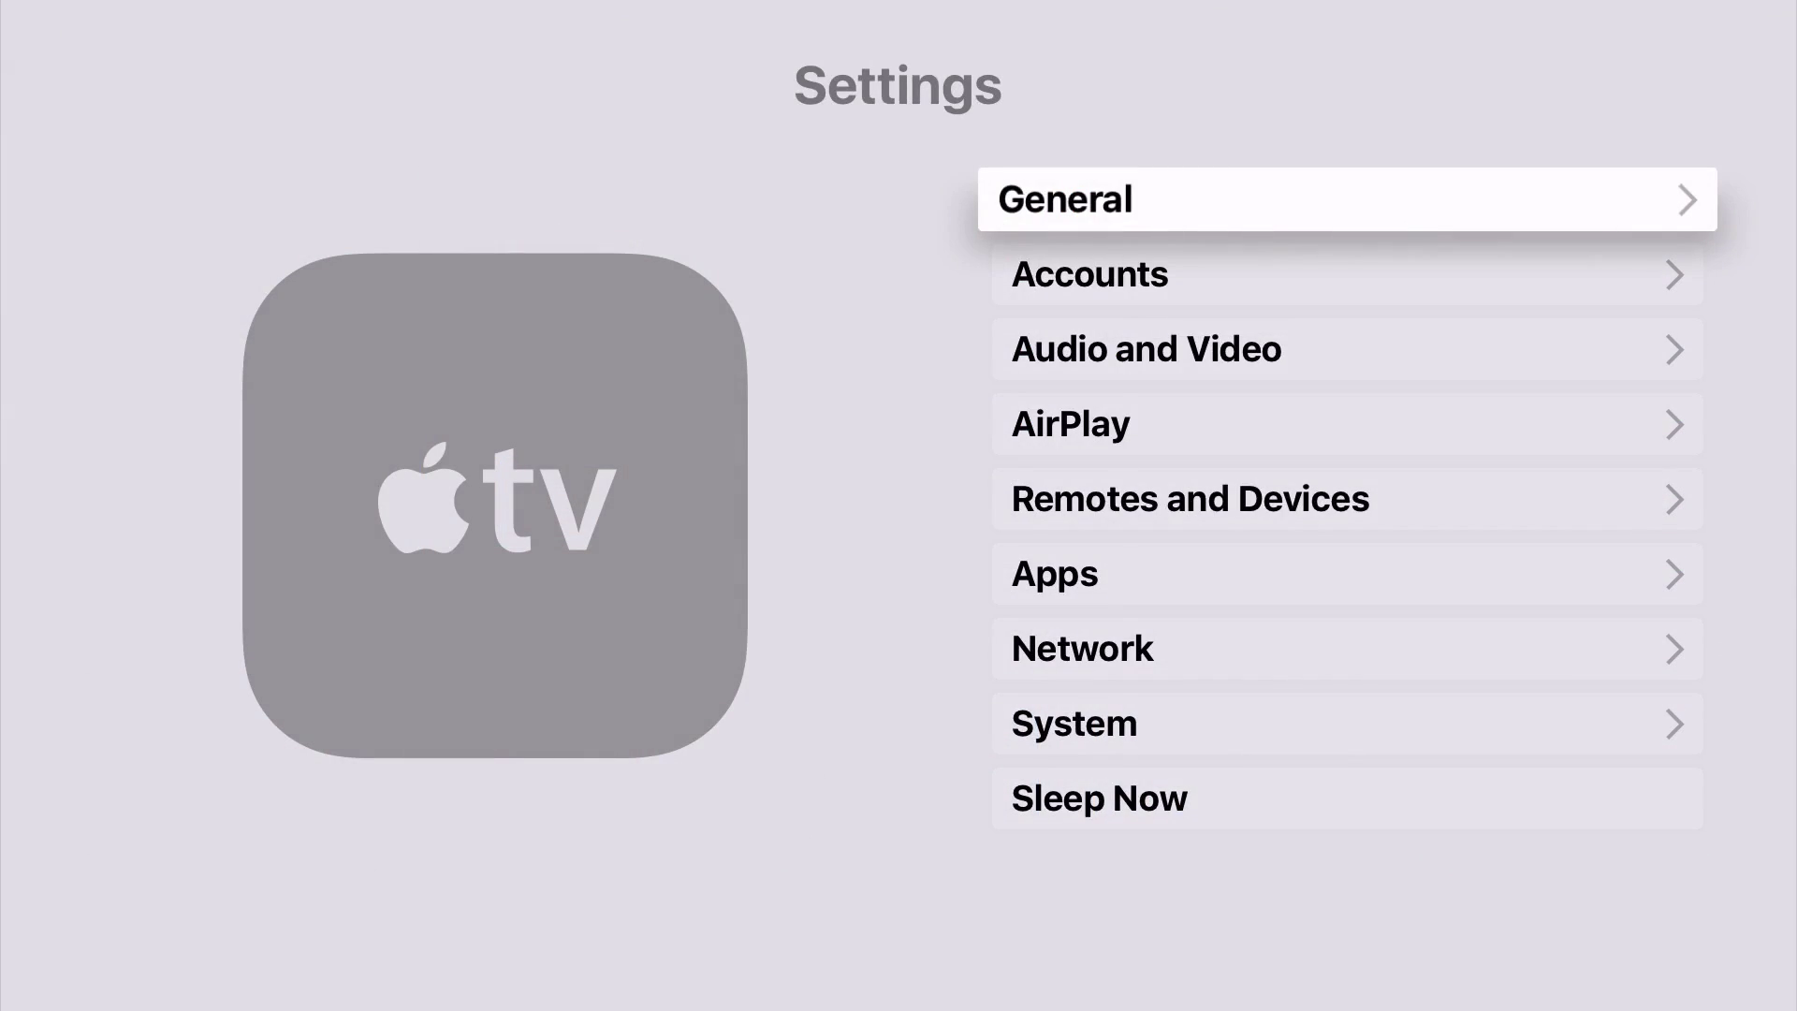
key("Return")
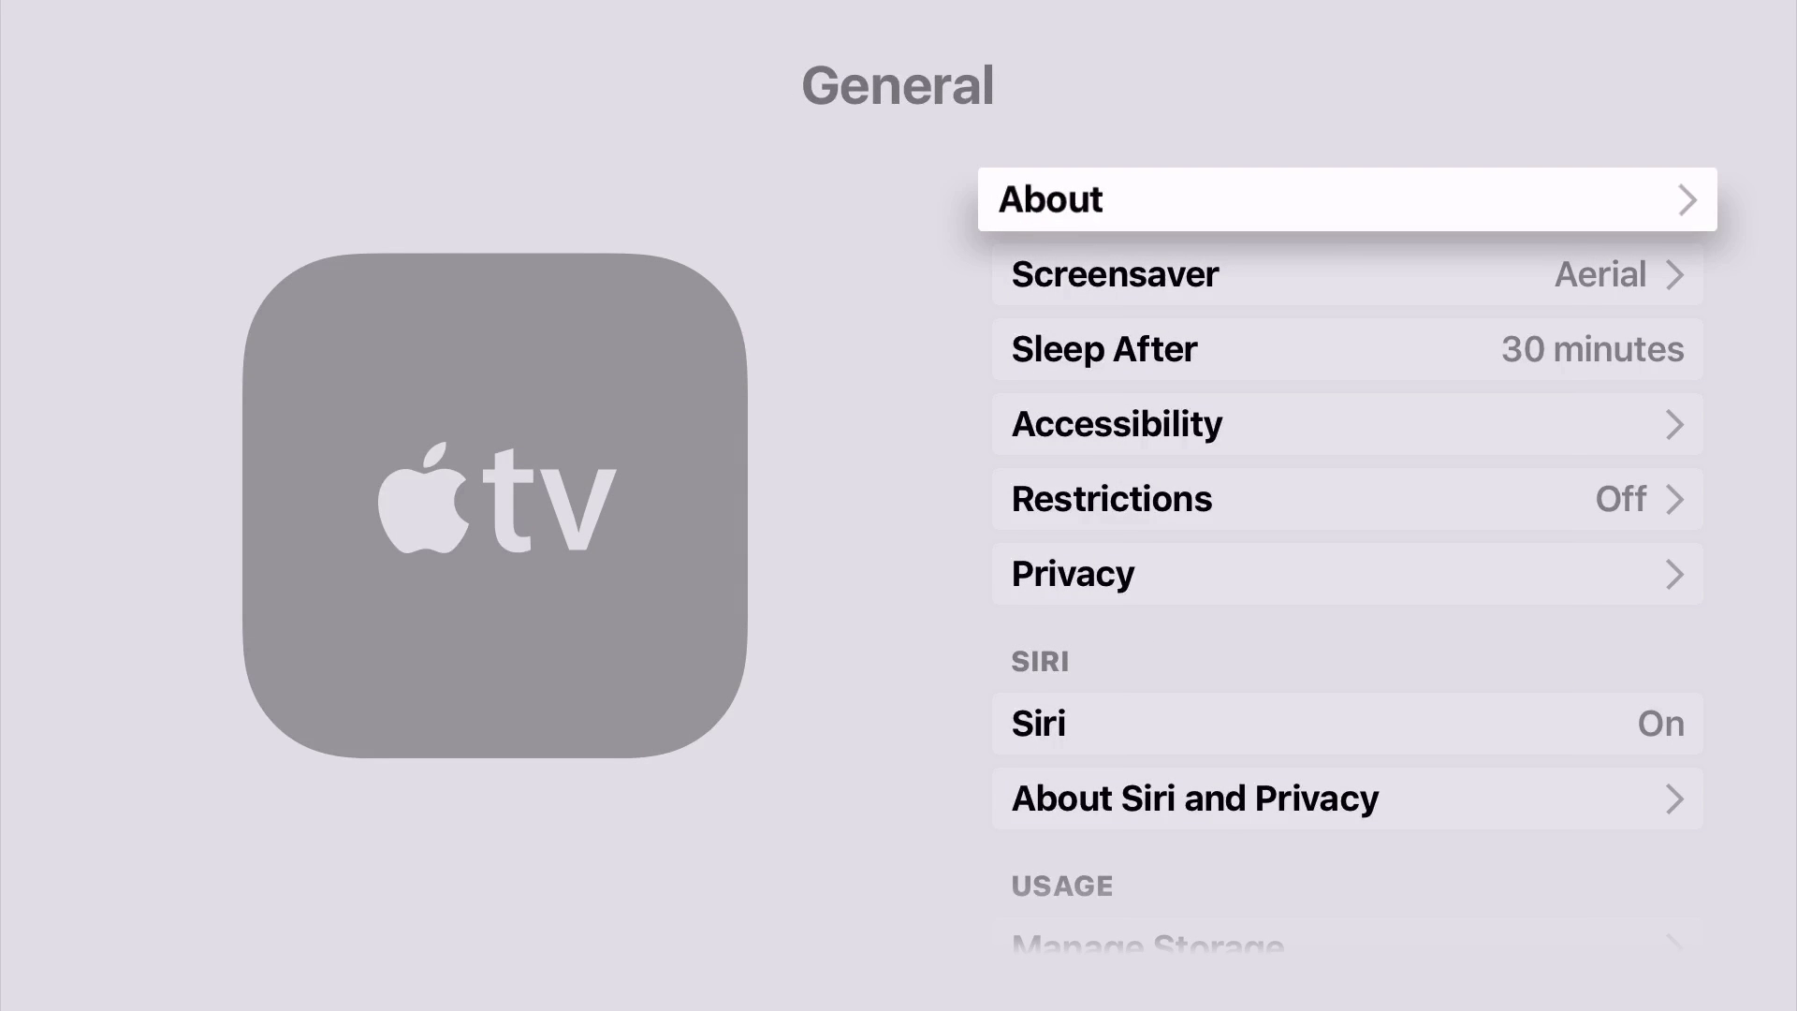
key("Down")
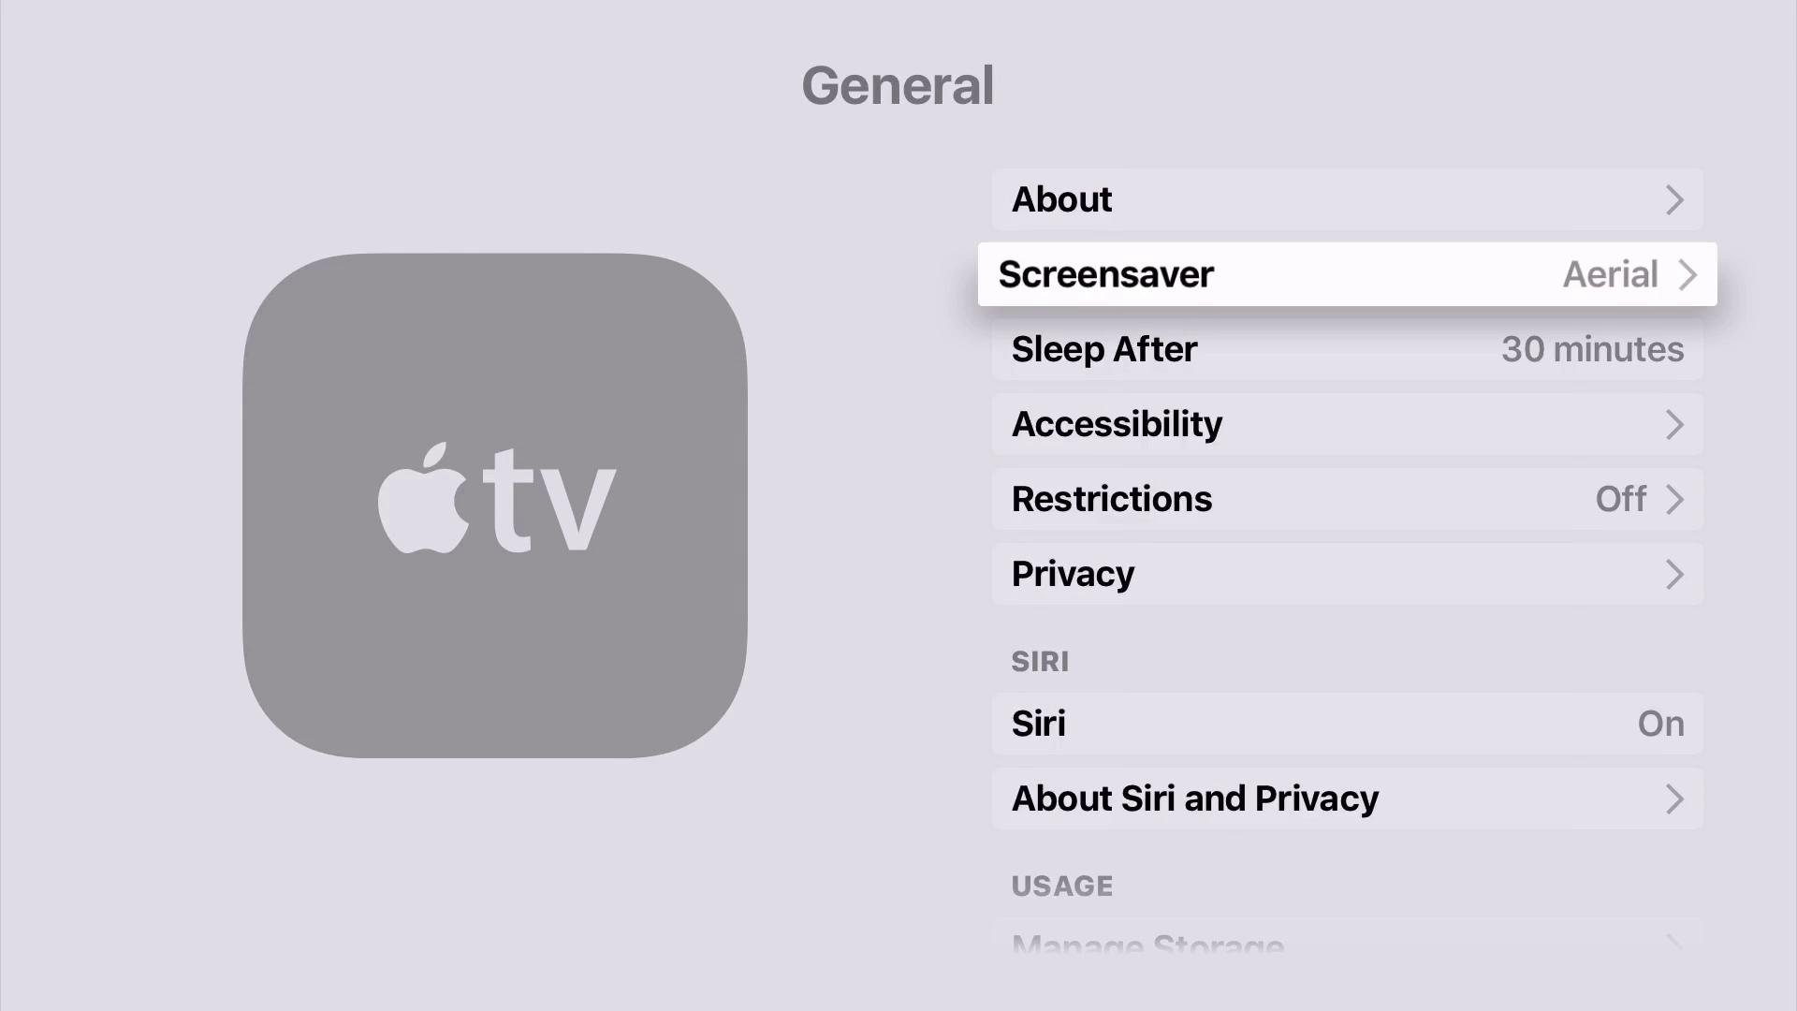
key("Down")
key("Down")
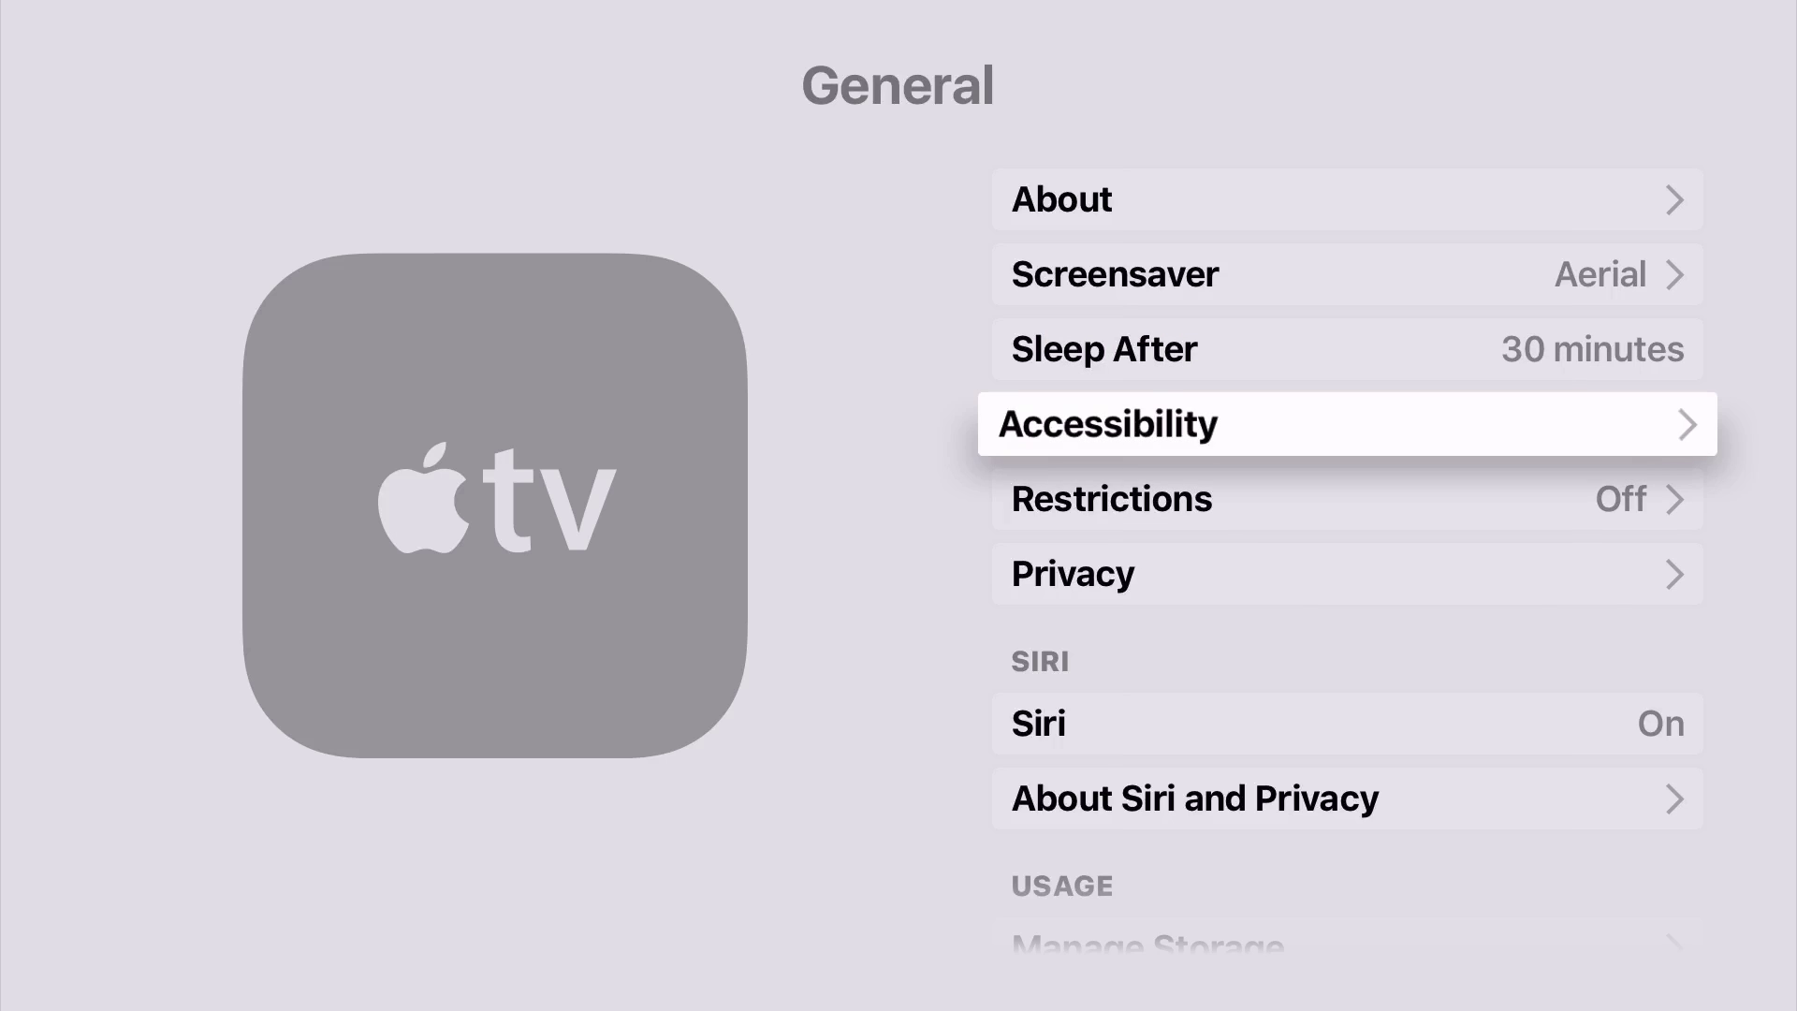
key("Return")
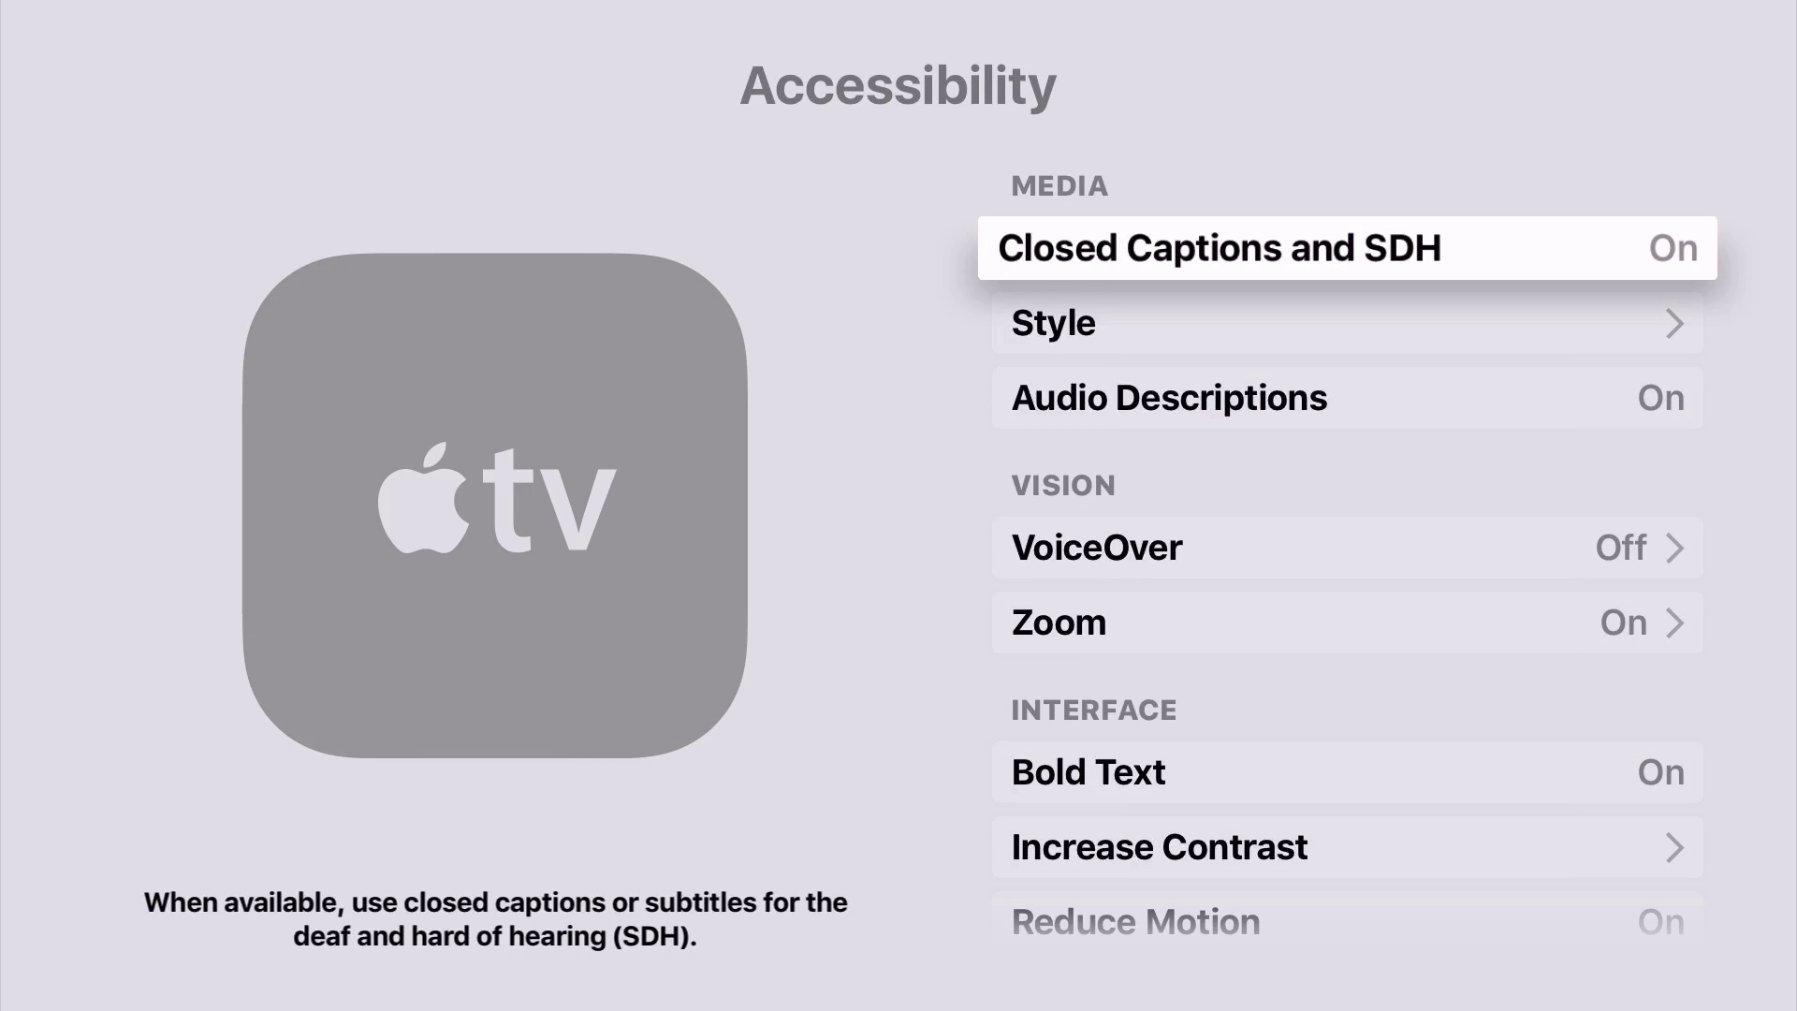
key("Down")
key("Down")
key("Down")
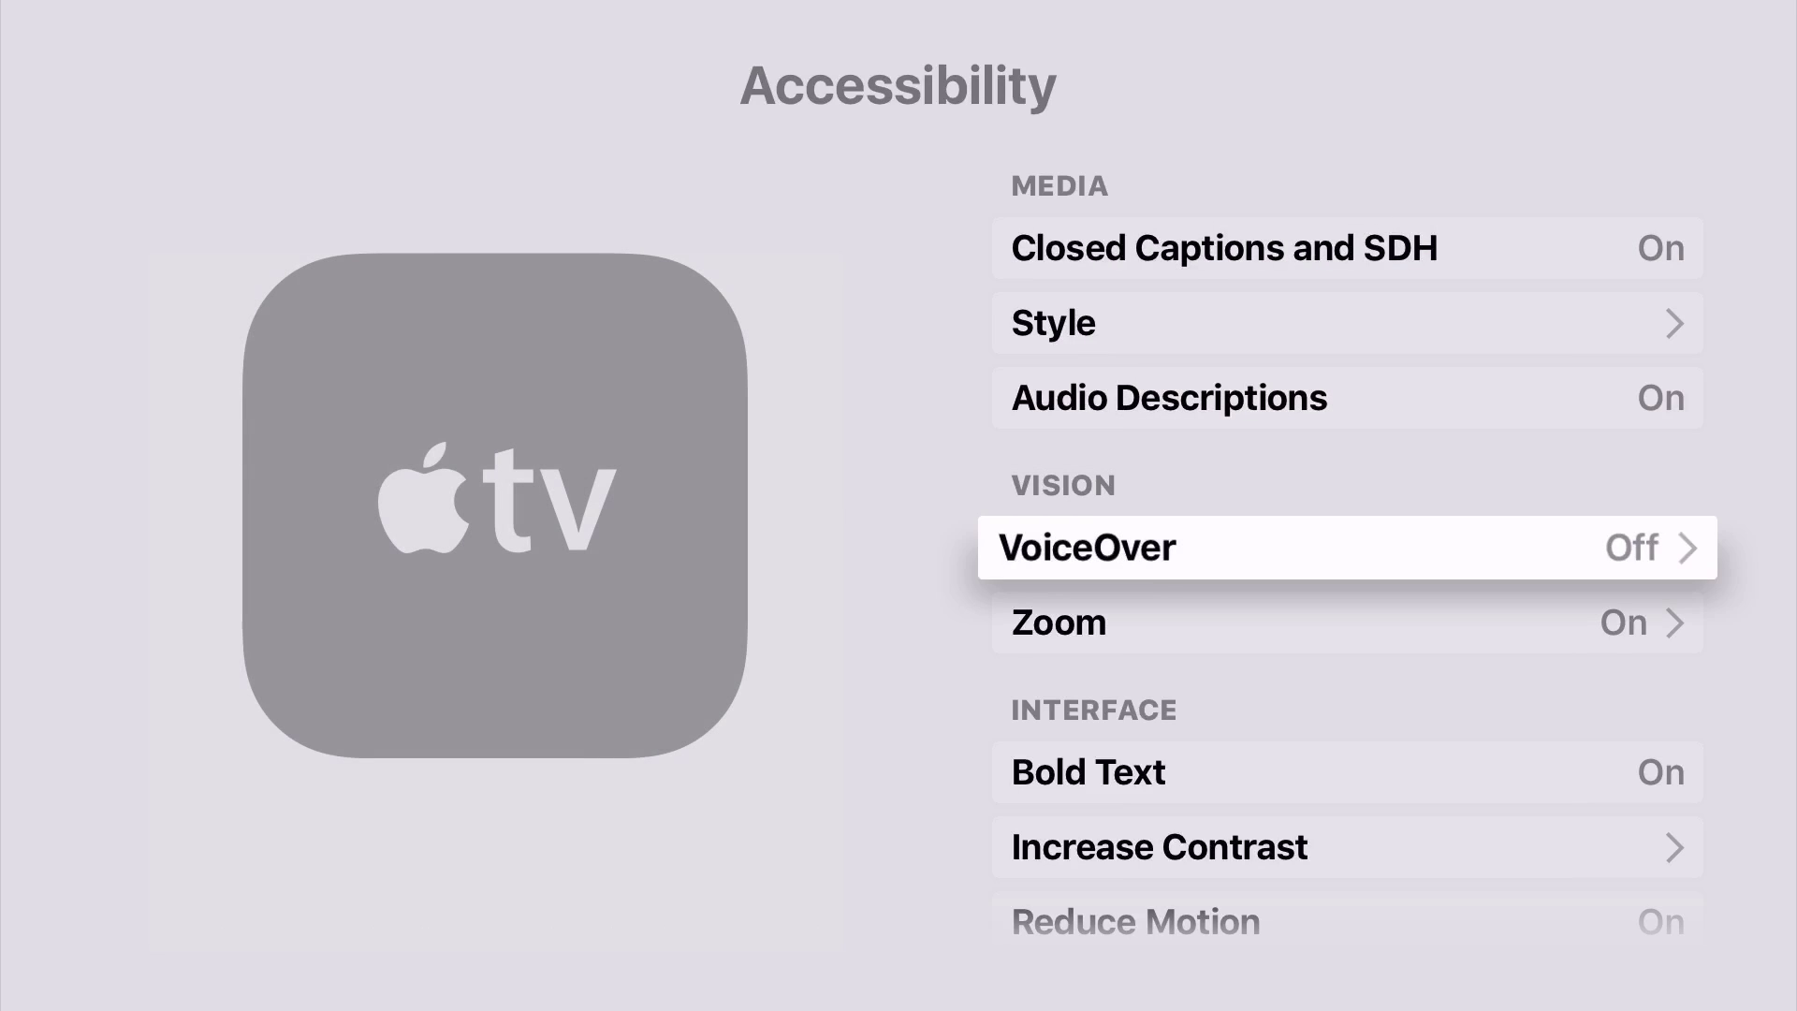
key("Down")
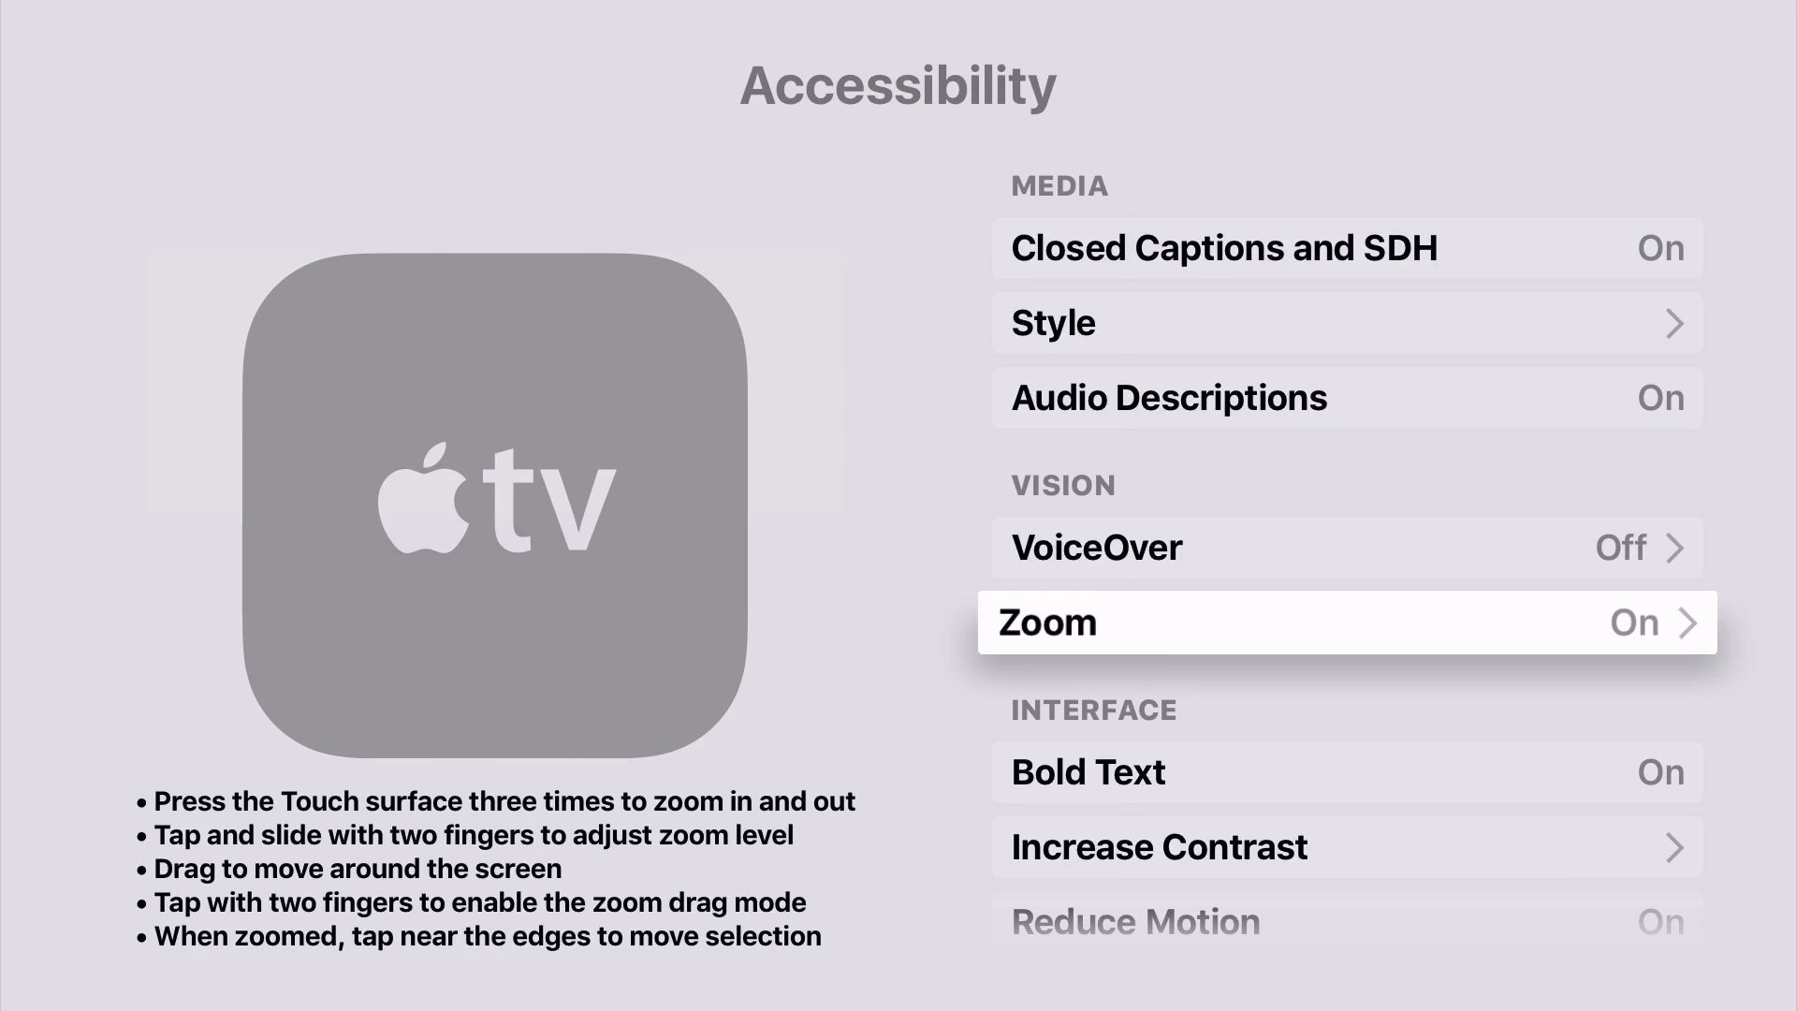
Enter Zoom settings and highlight the Maximum Zoom Level row.
key("Return")
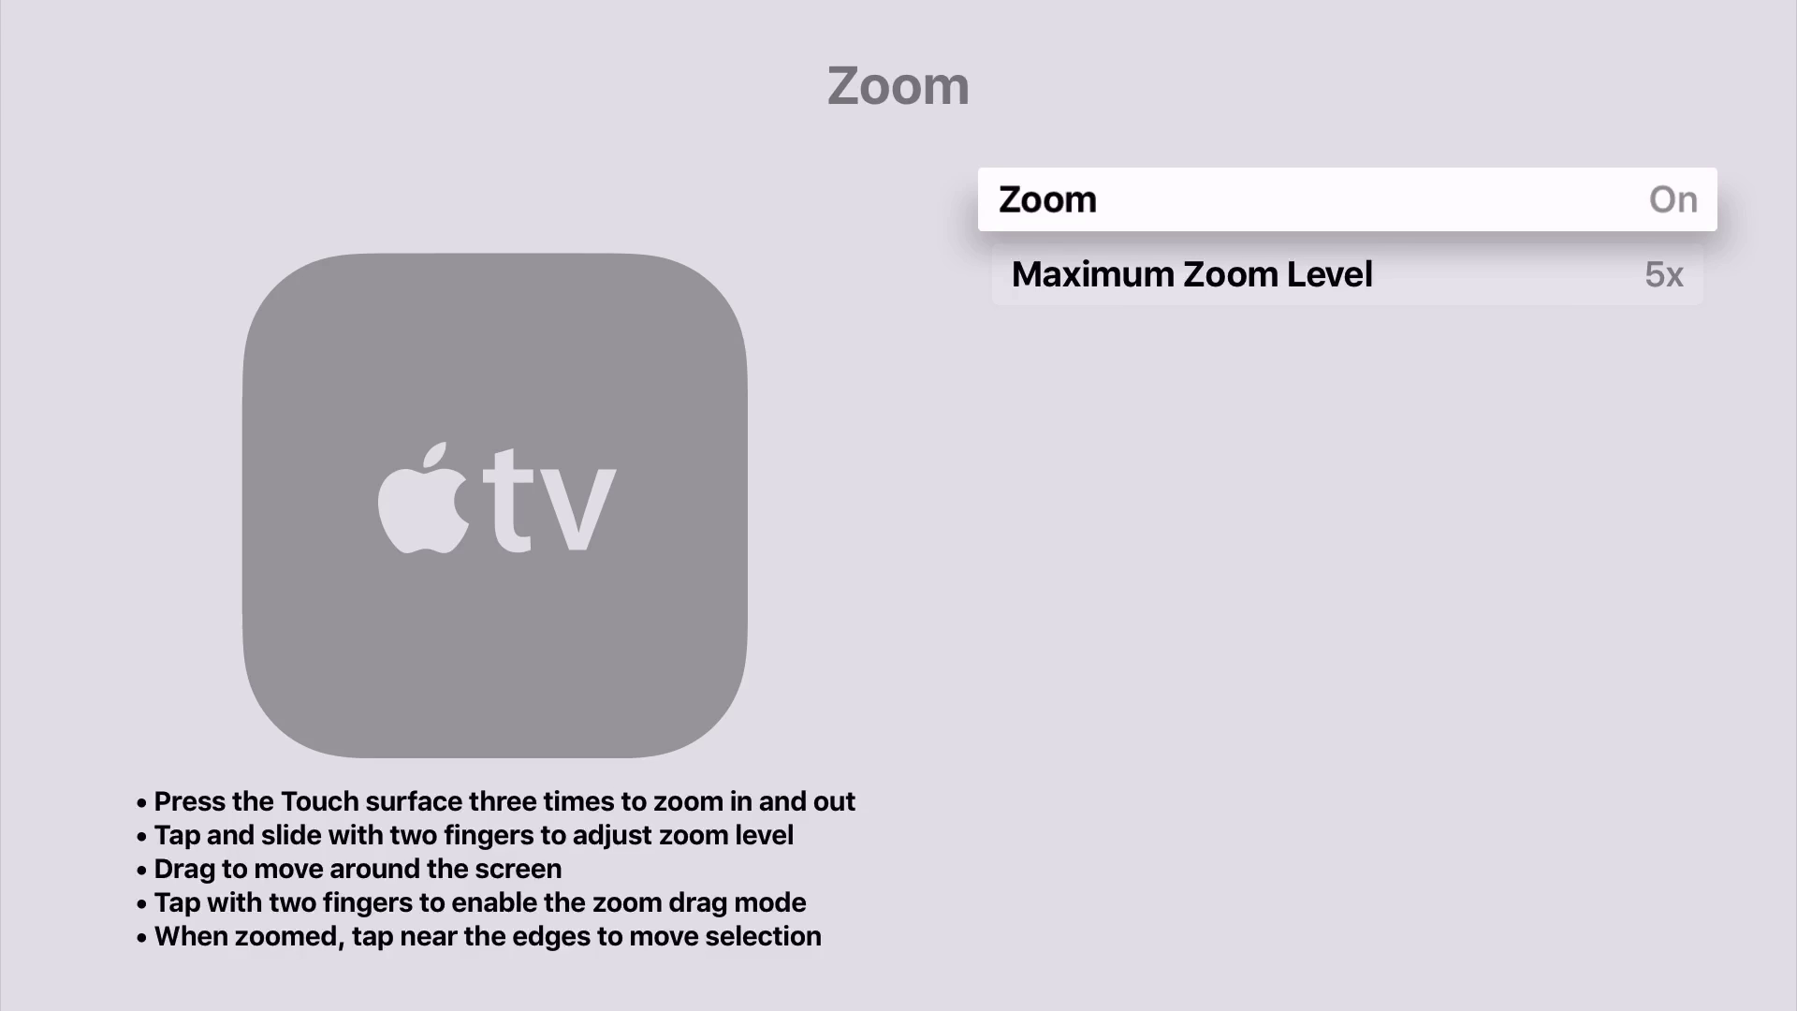
key("Down")
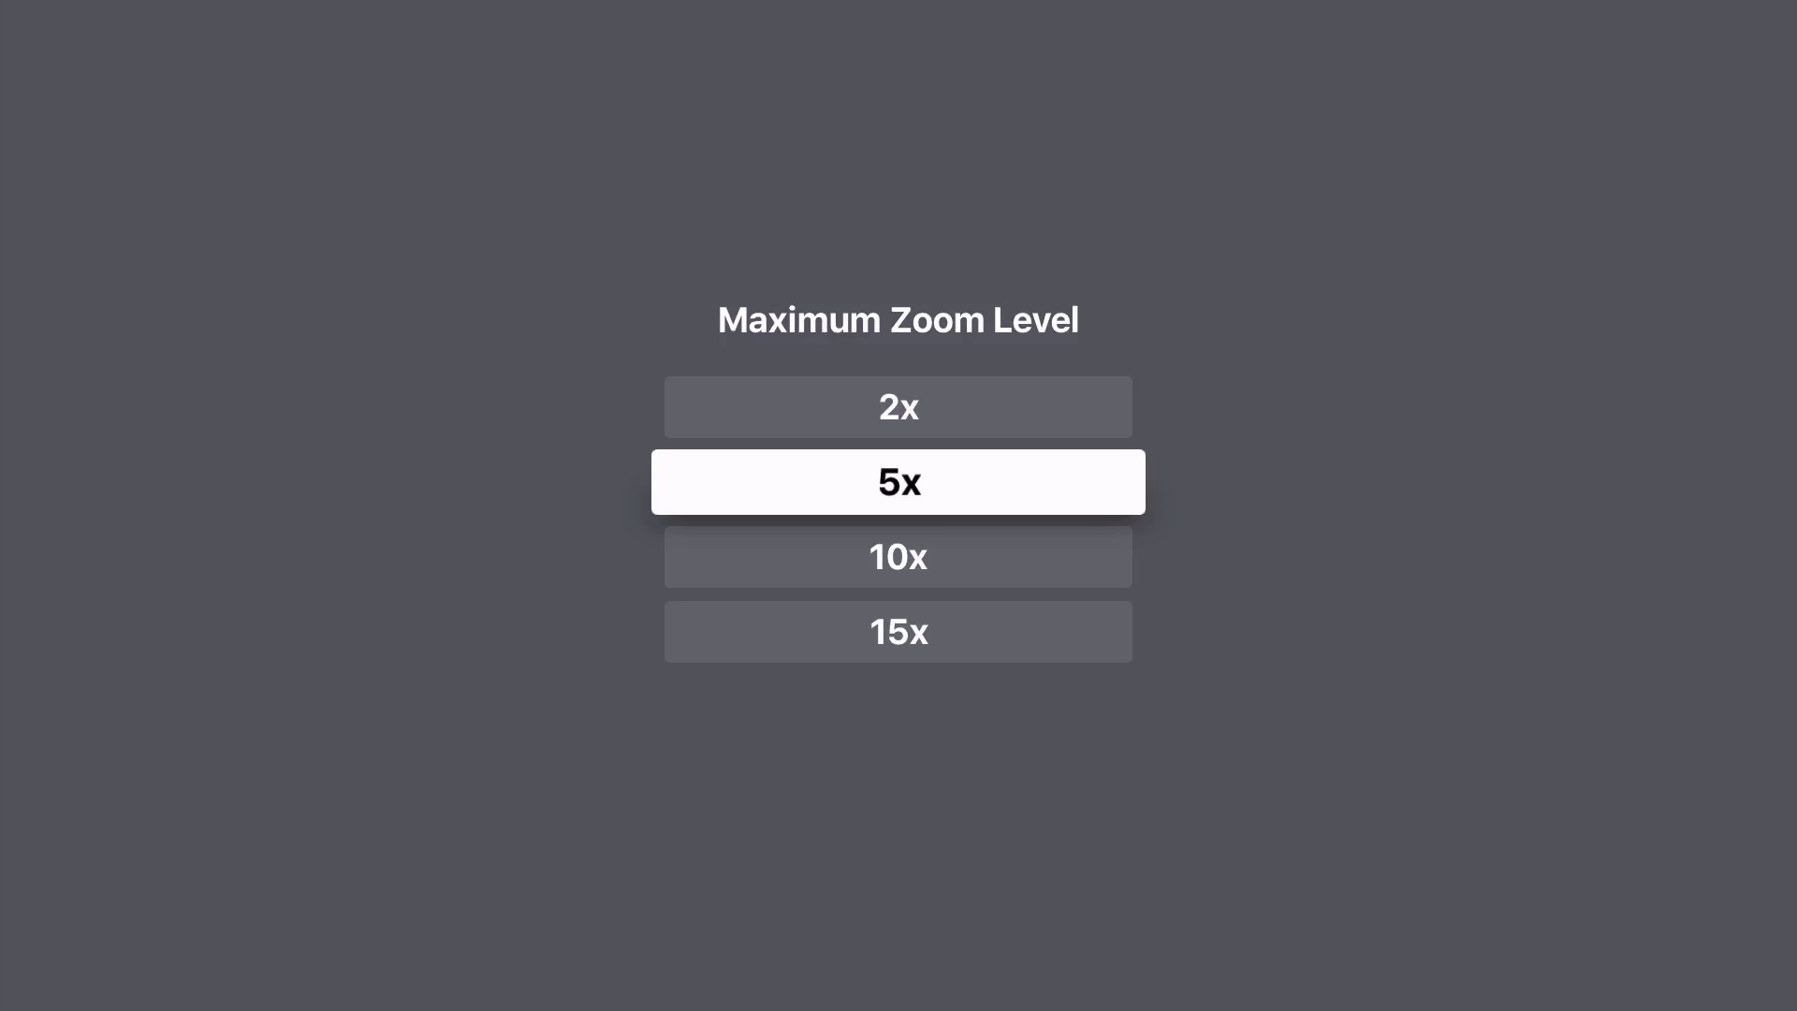
Confirm 5x as the maximum zoom level.
key("Return")
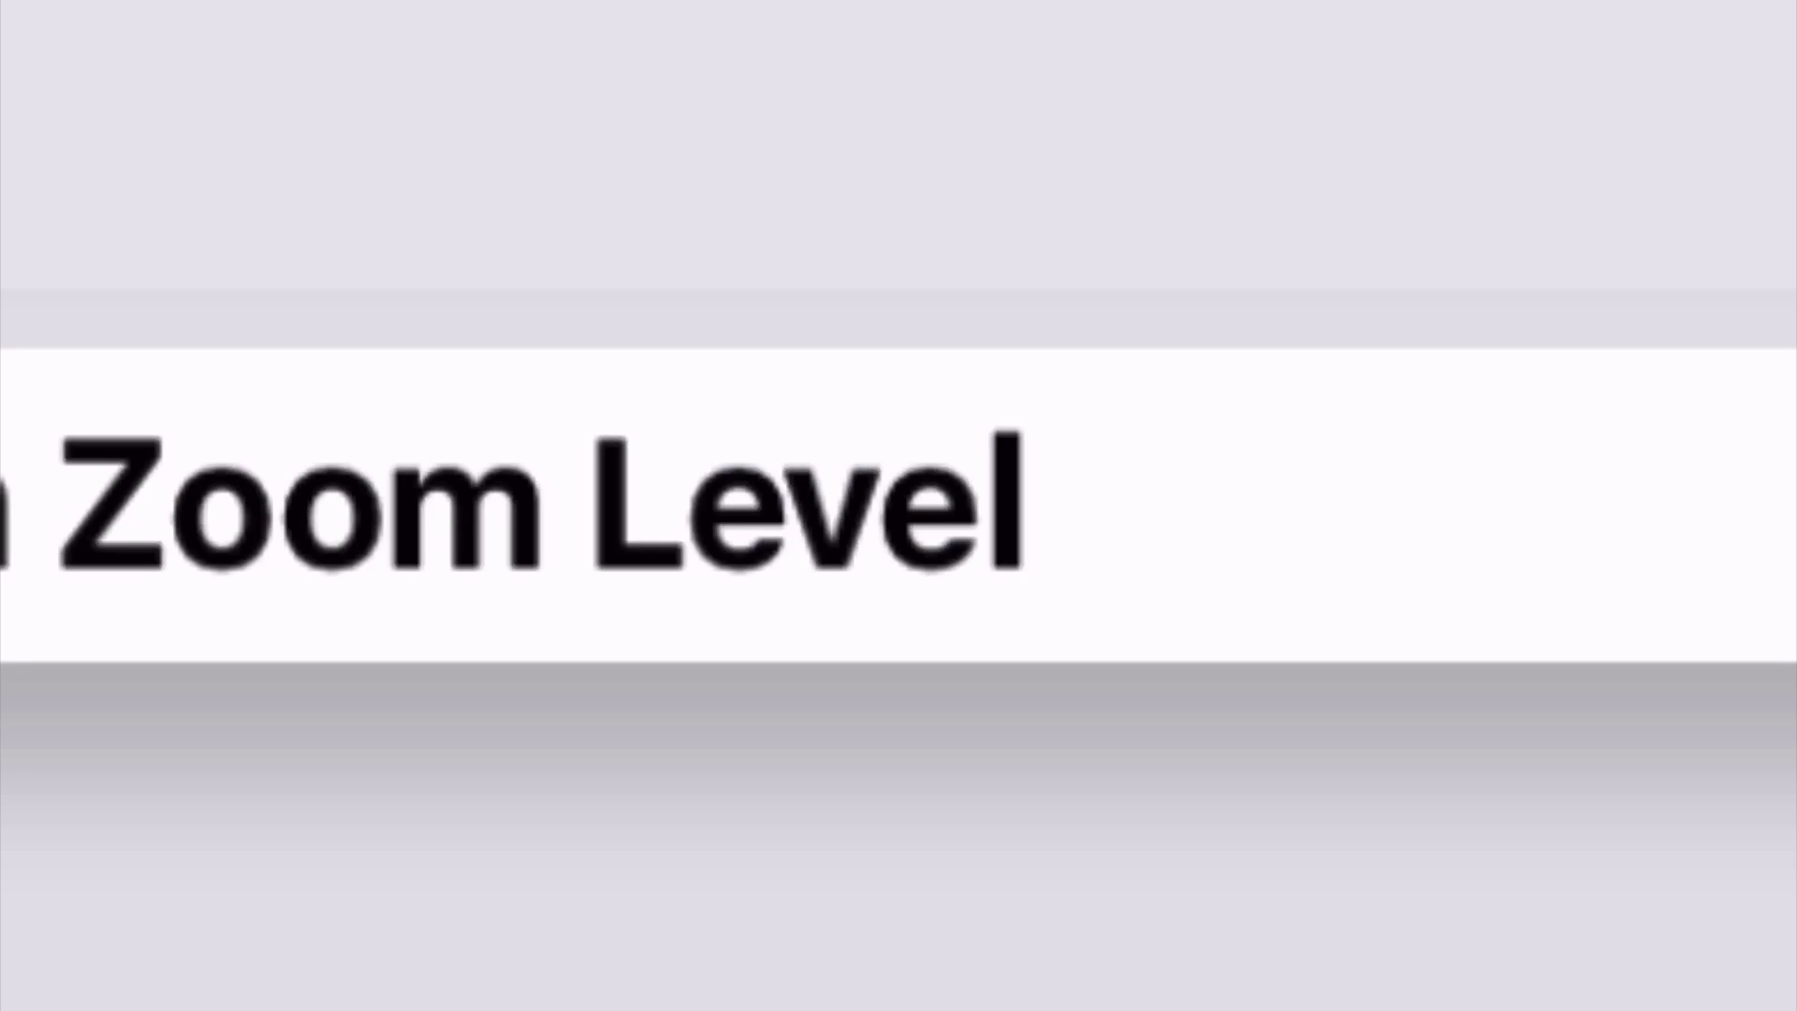
key("Up")
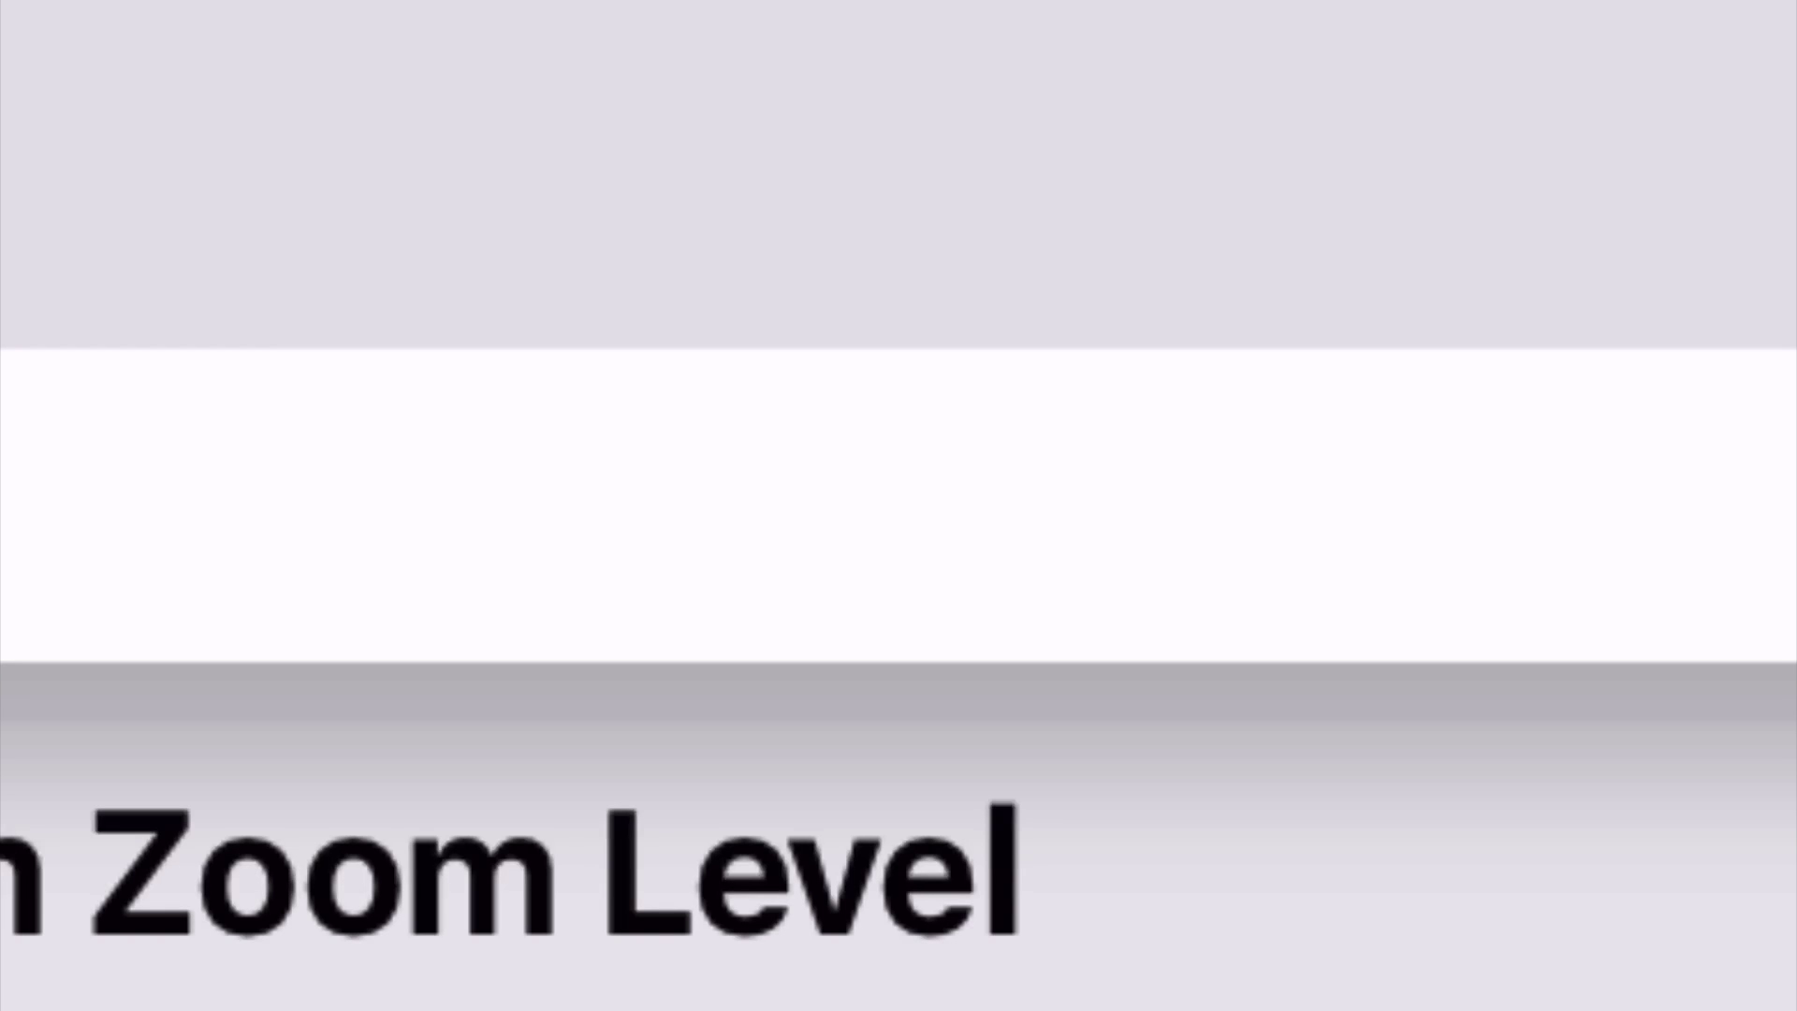
key("Down")
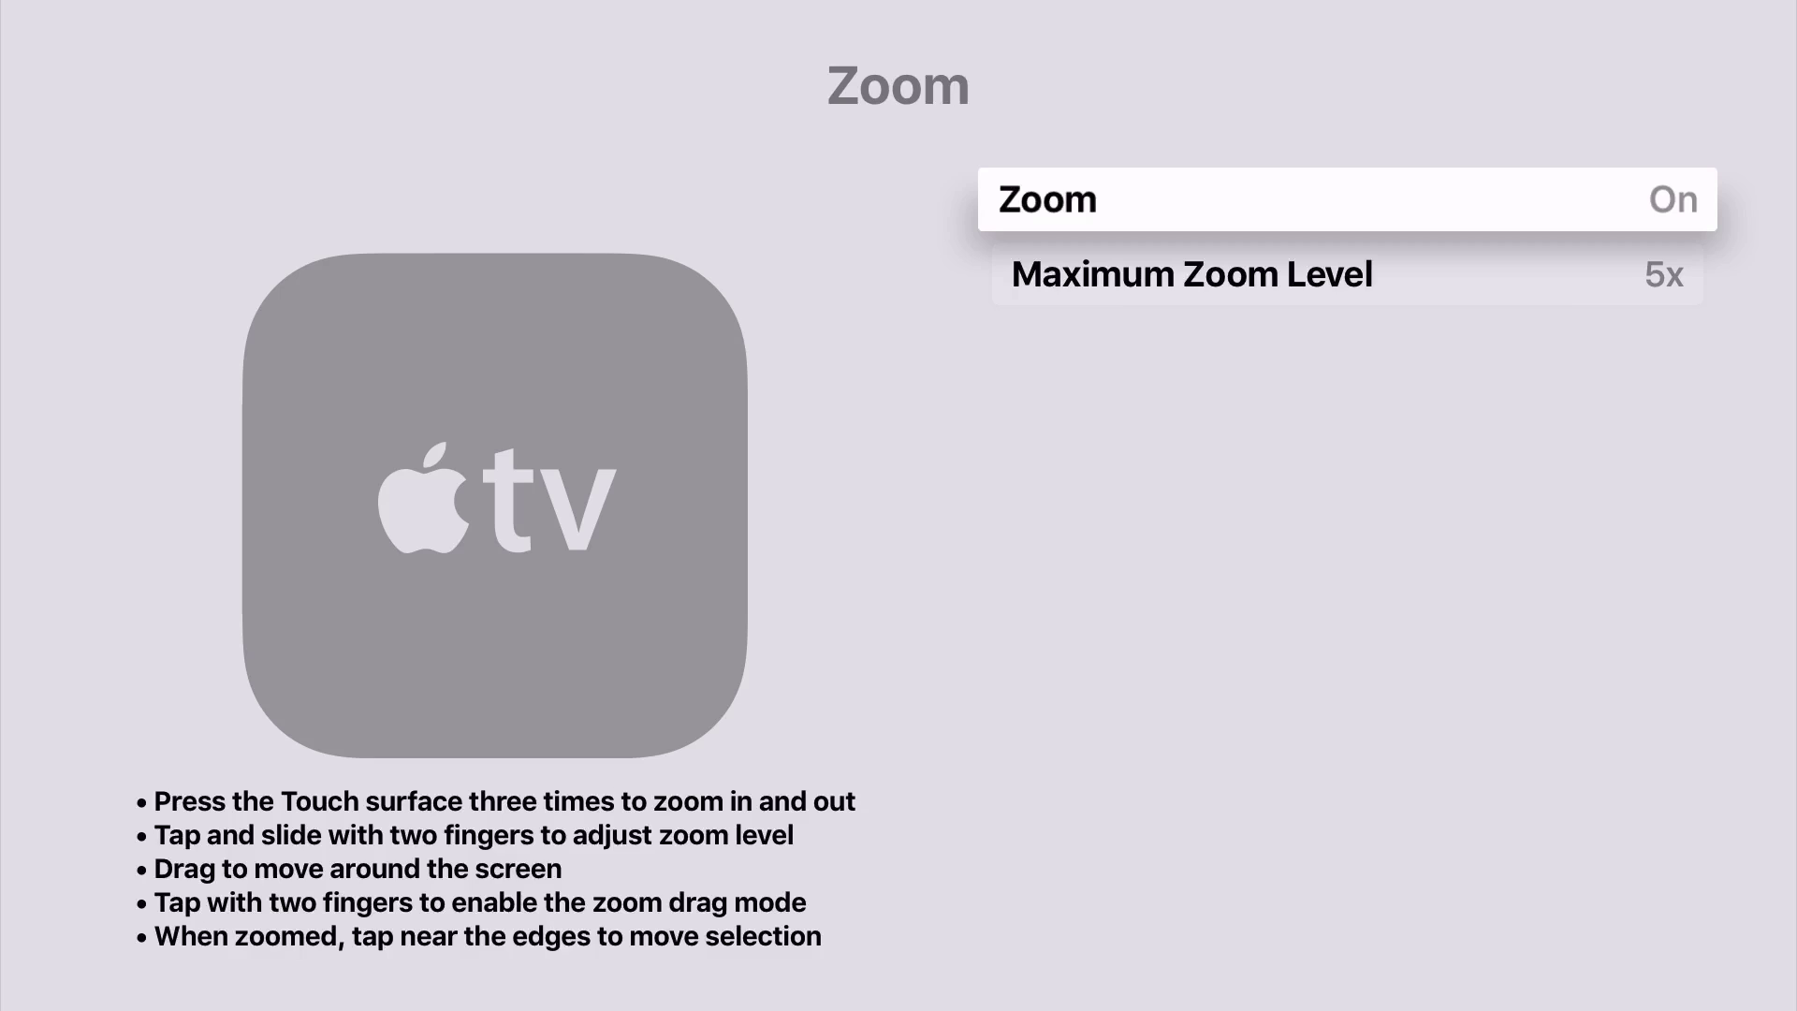
Return to Accessibility settings and highlight the Accessibility Shortcut row.
key("Down")
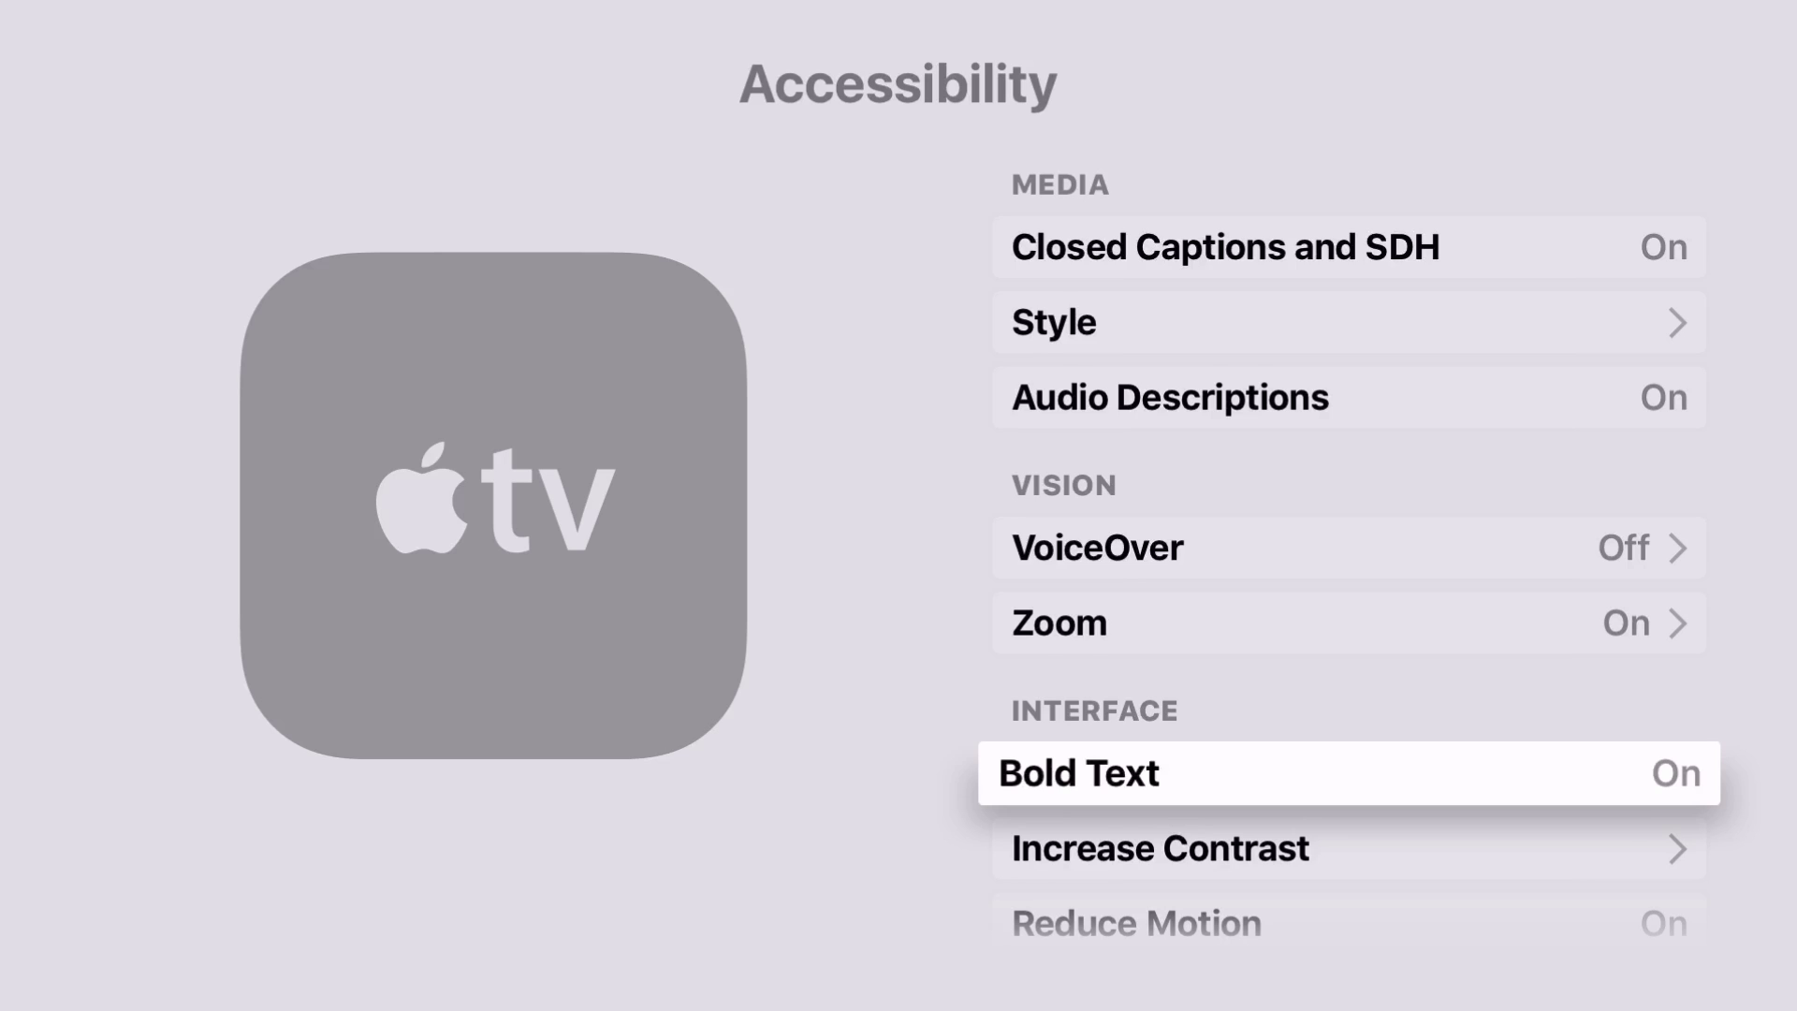
key("Down")
key("Down")
key("Down")
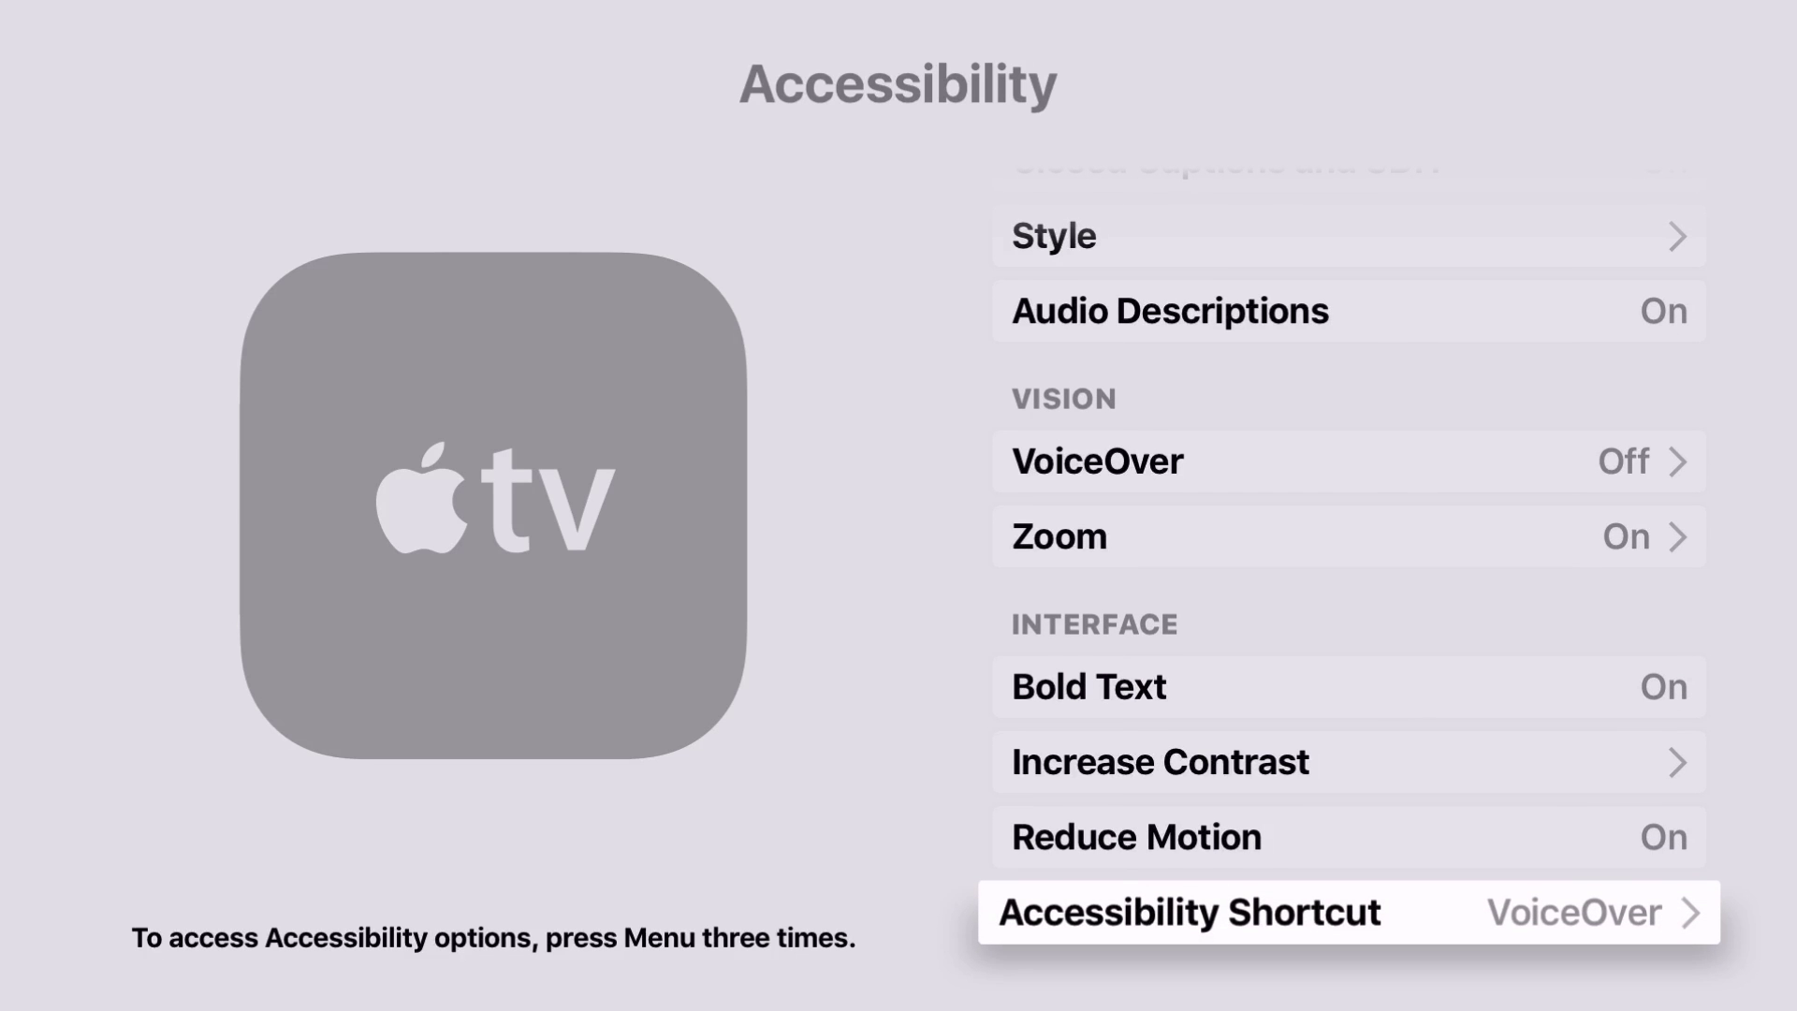
Check Zoom in the Accessibility Shortcut options, keeping VoiceOver checked.
key("Return")
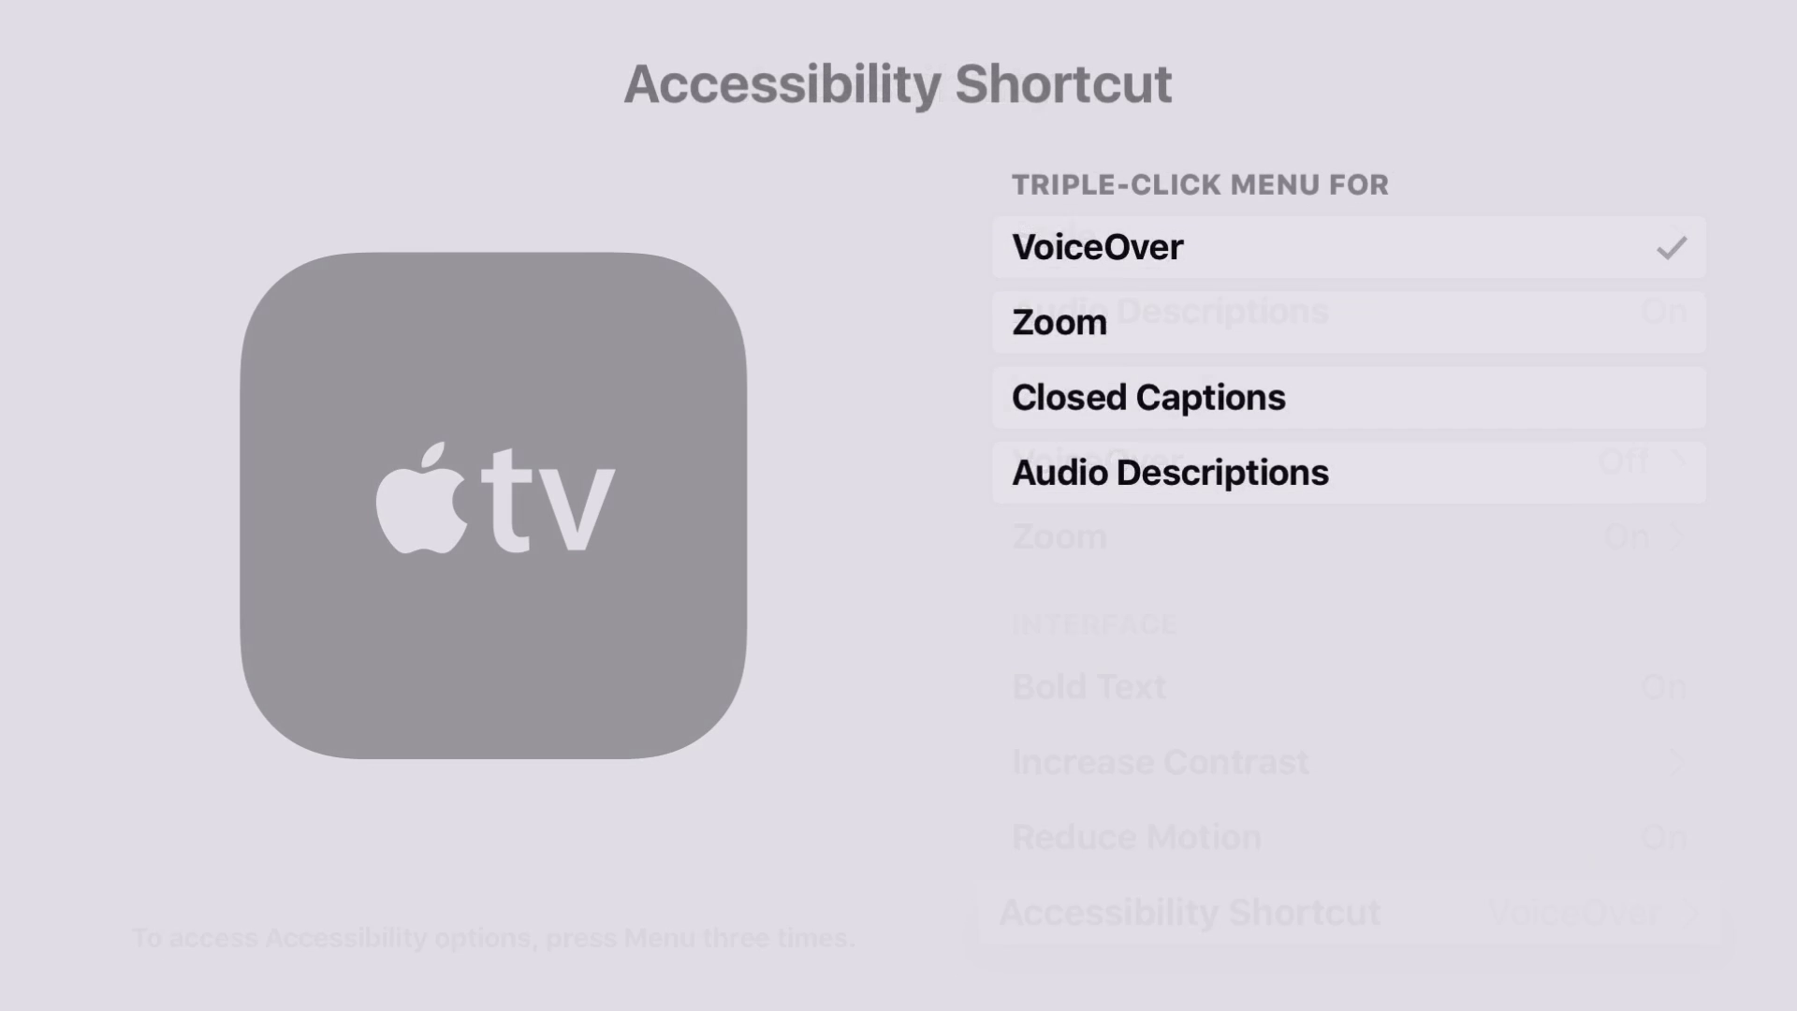
key("Down")
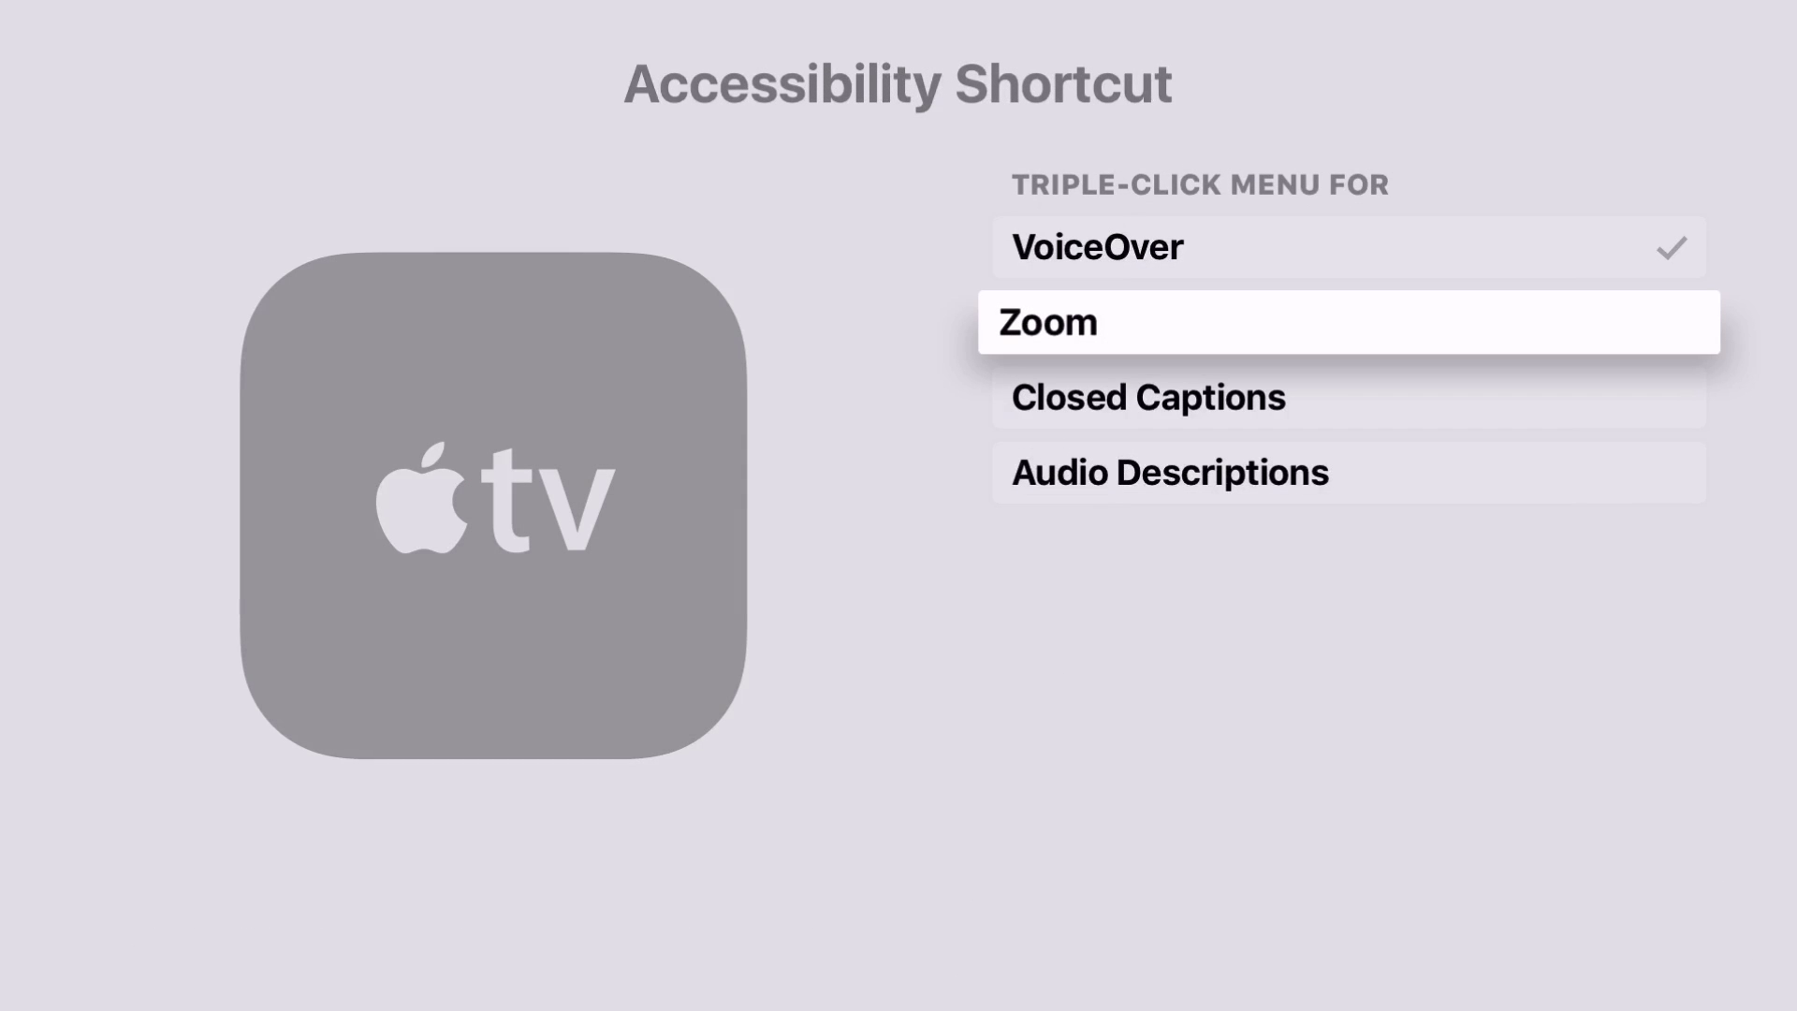
key("Return")
Summon the triple-click shortcut chooser and highlight its Zoom choice.
key("Escape")
key("Escape")
key("Escape")
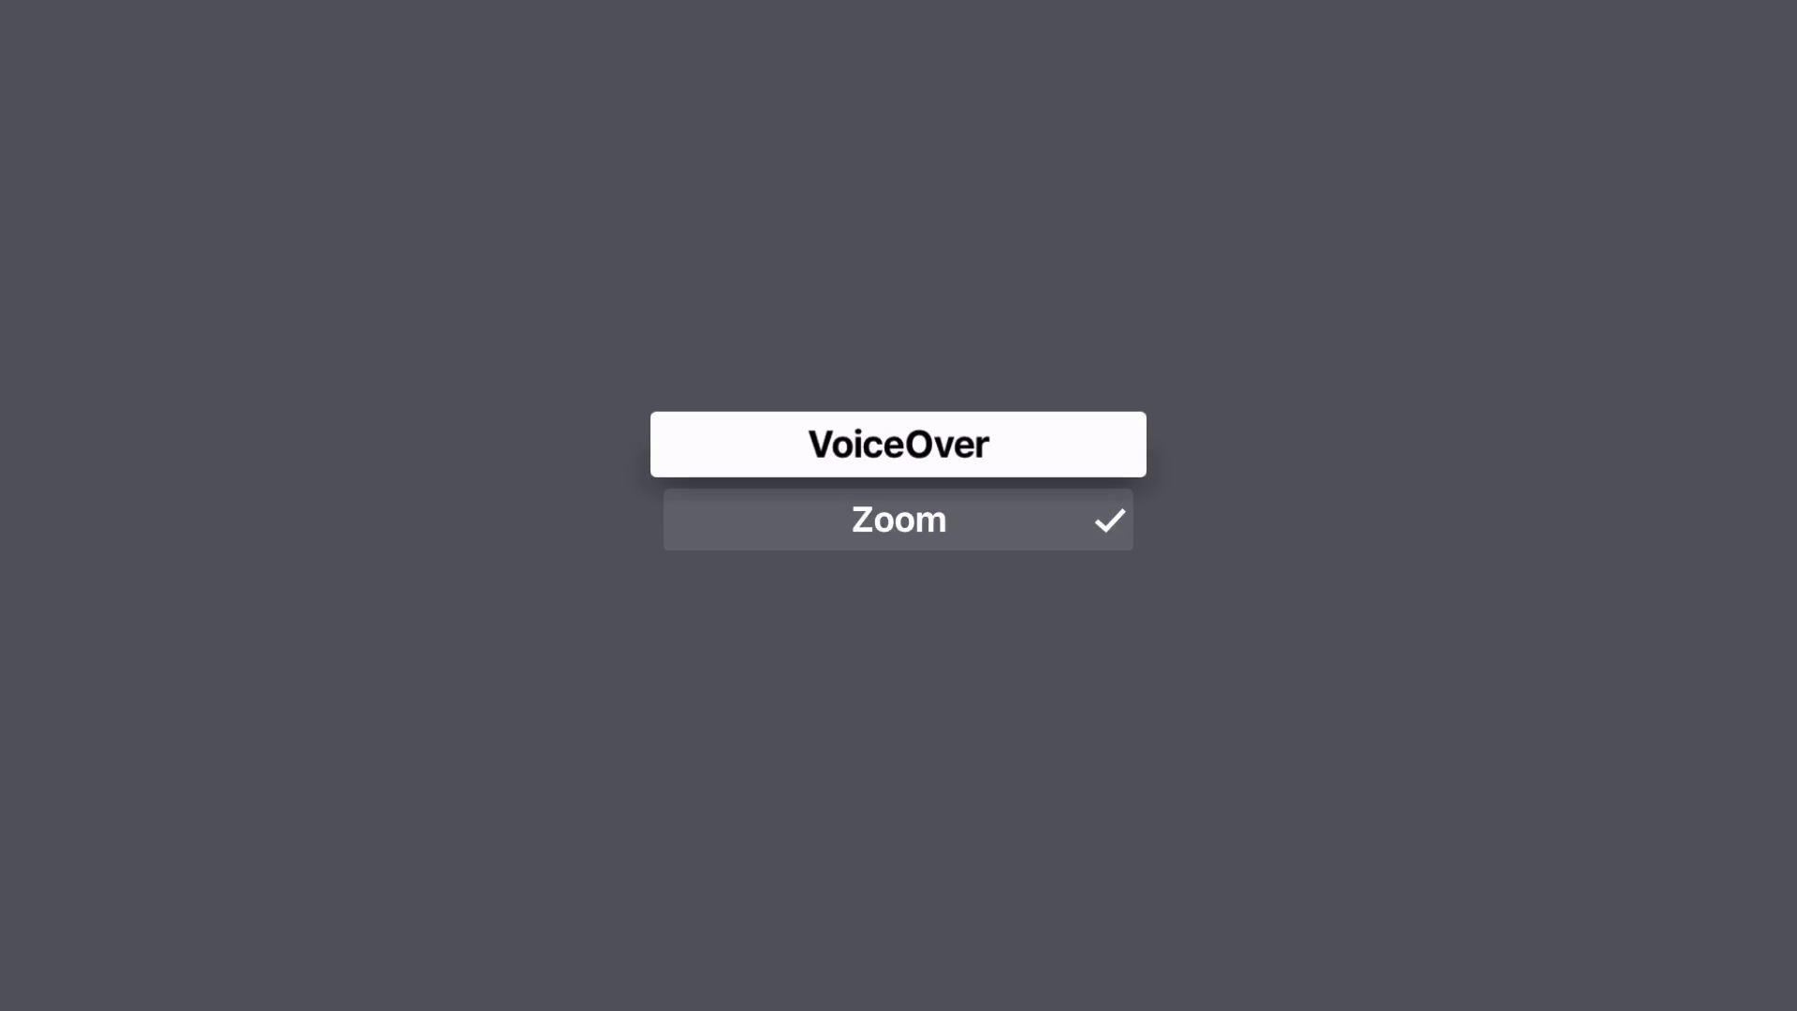
key("Down")
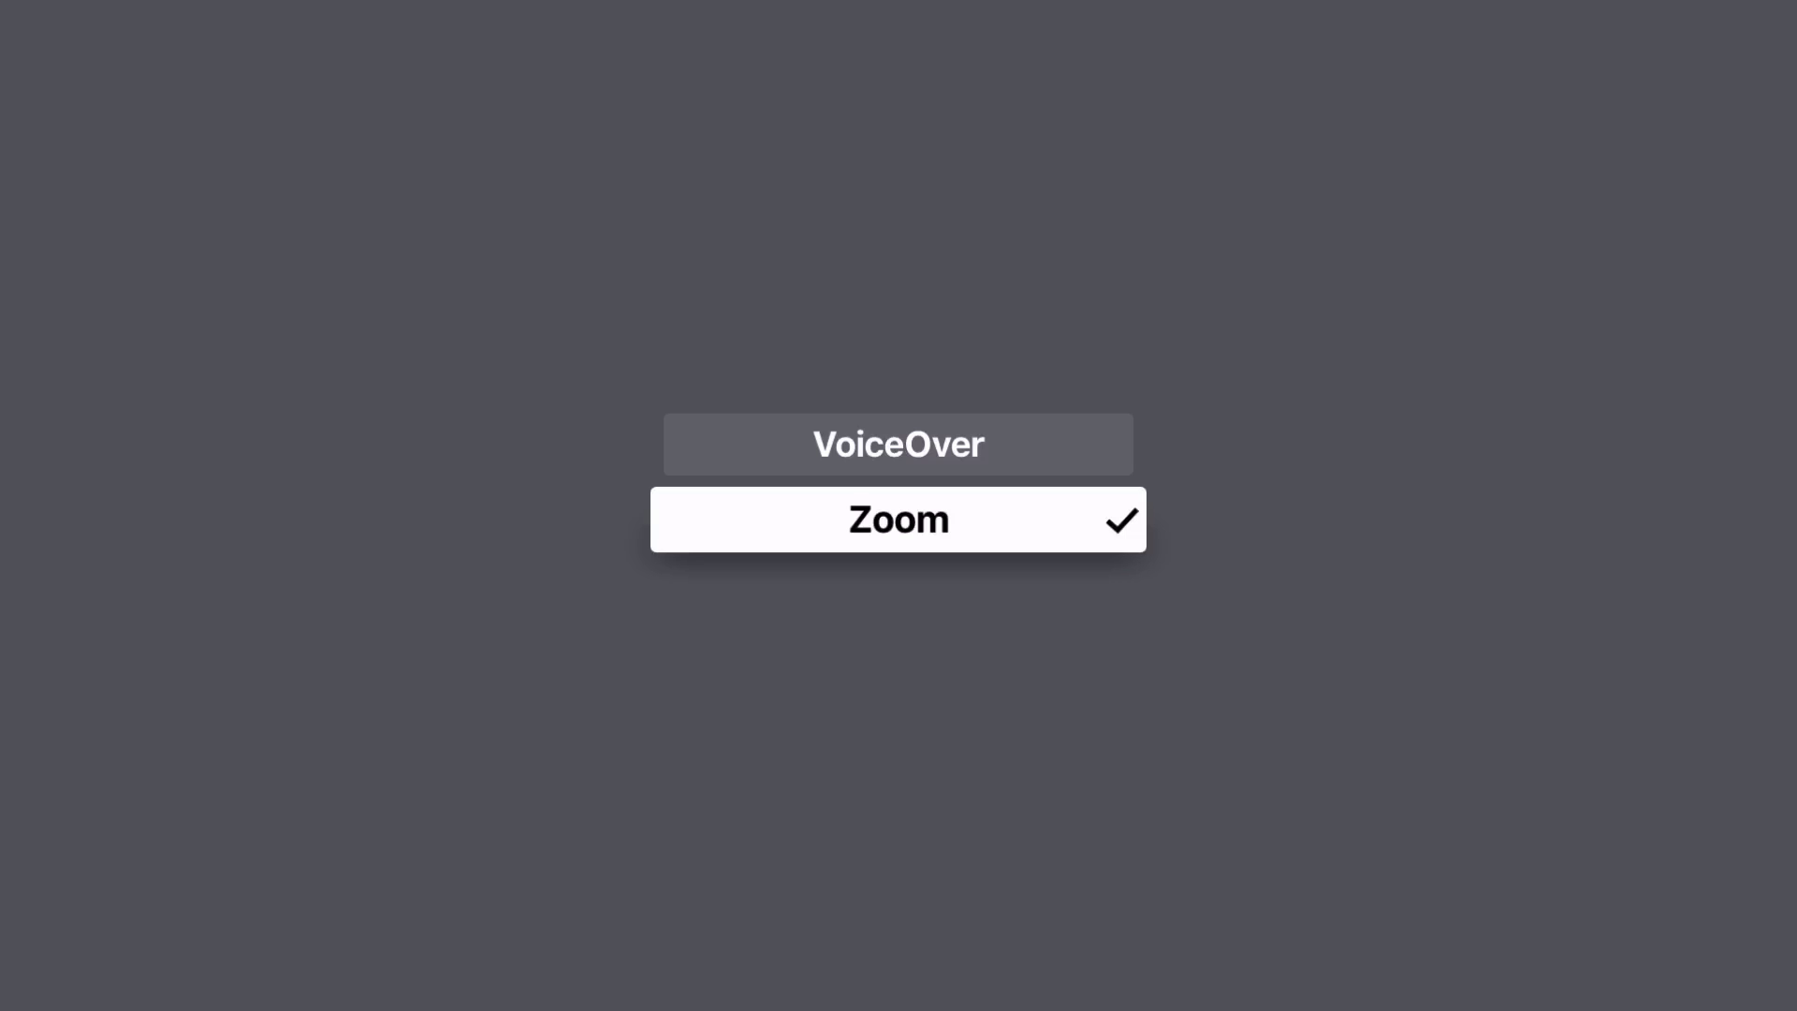